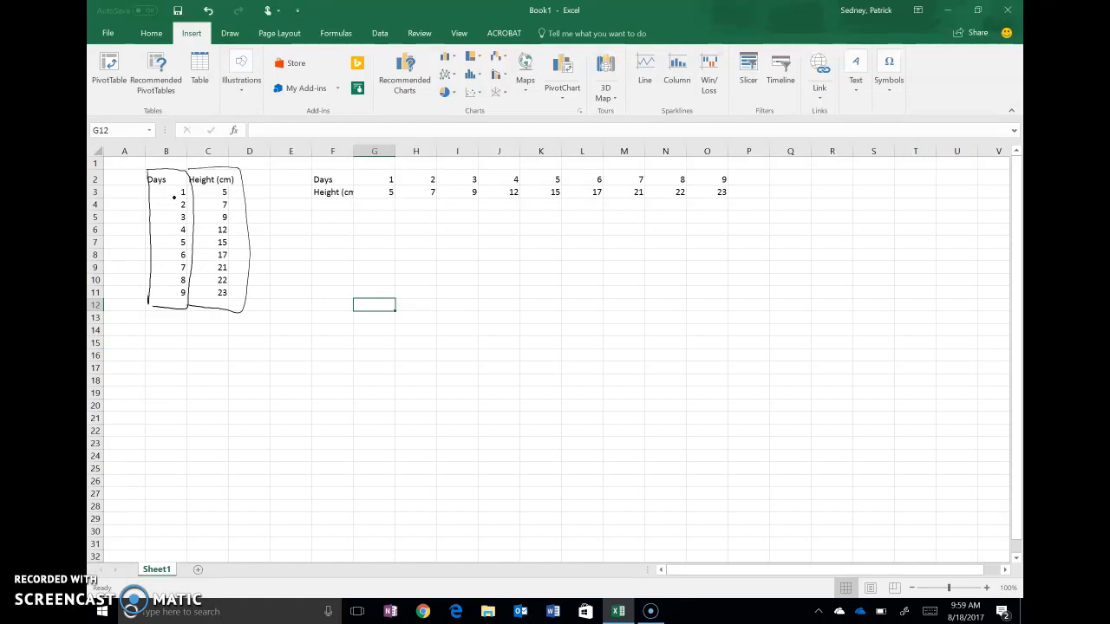
# Step: Draw ink outlines around the Days and Height rows of the horizontal table
pyautogui.moveTo(498, 186); pyautogui.dragTo(707, 184)
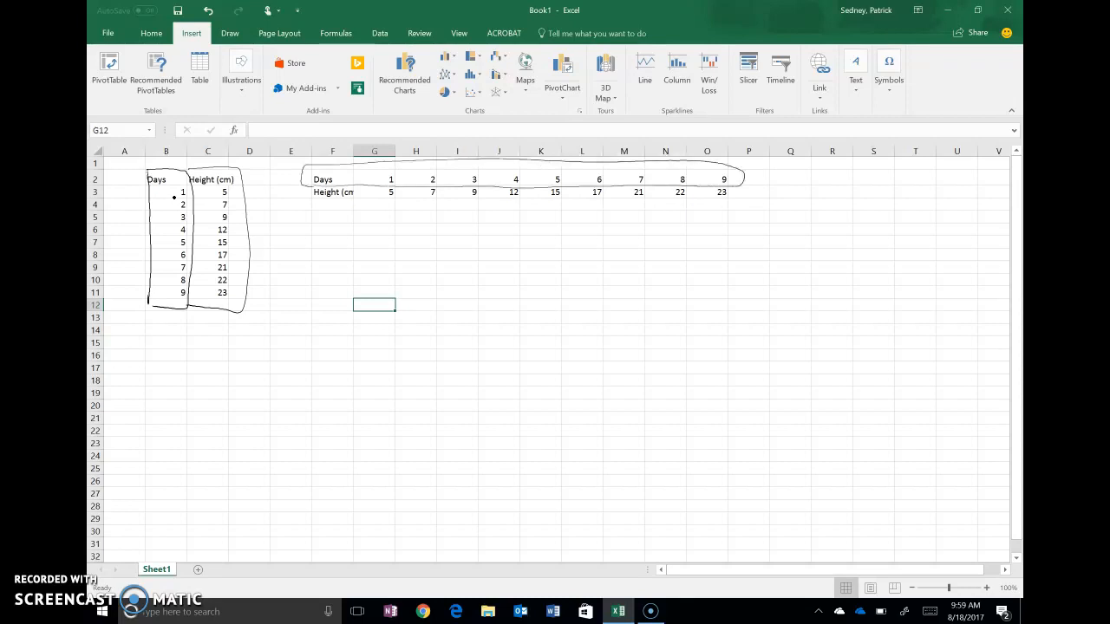
pyautogui.moveTo(396, 206); pyautogui.dragTo(657, 205)
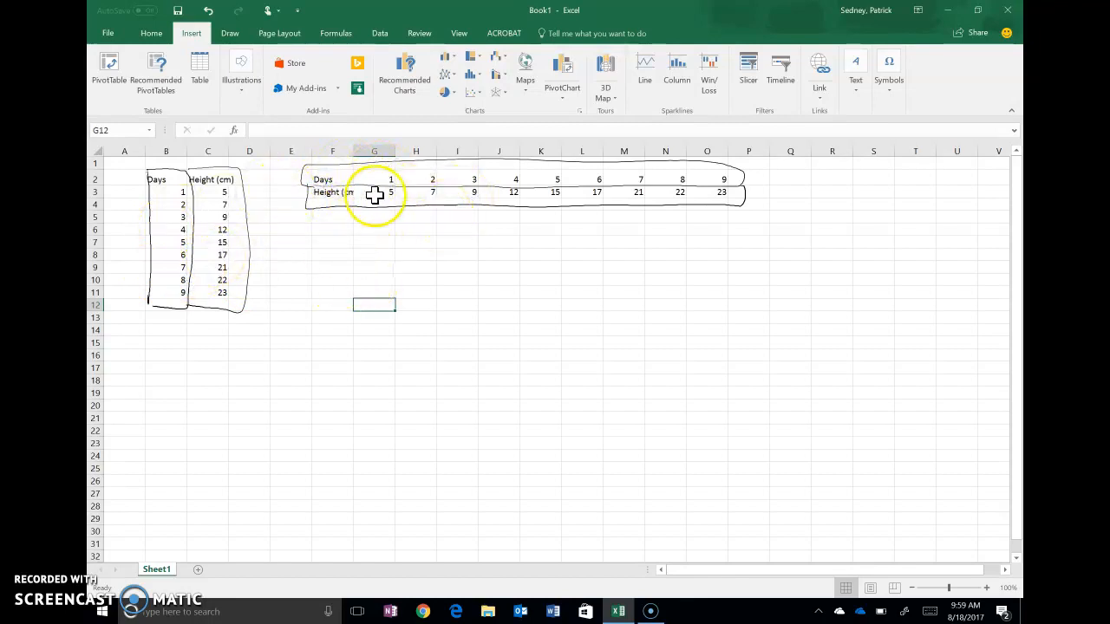
pyautogui.moveTo(322, 181)
pyautogui.mouseDown()
pyautogui.moveTo(416, 174)
pyautogui.moveTo(331, 185)
pyautogui.mouseUp()
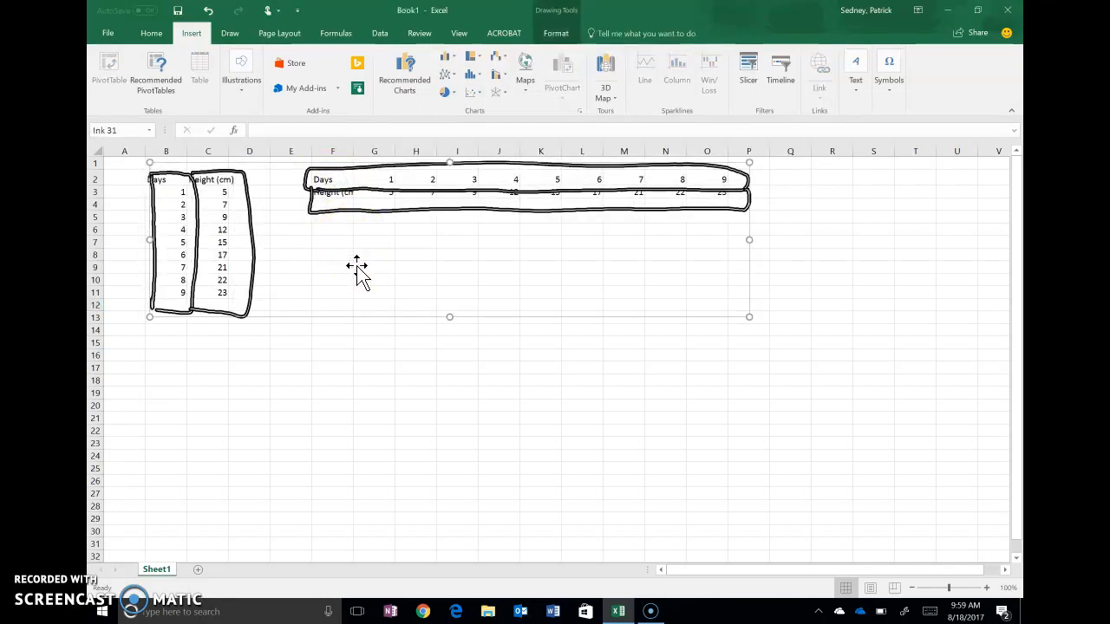
# Step: Hide column K of the horizontal data table
pyautogui.click(362, 270)
pyautogui.moveTo(562, 151); pyautogui.dragTo(518, 232)
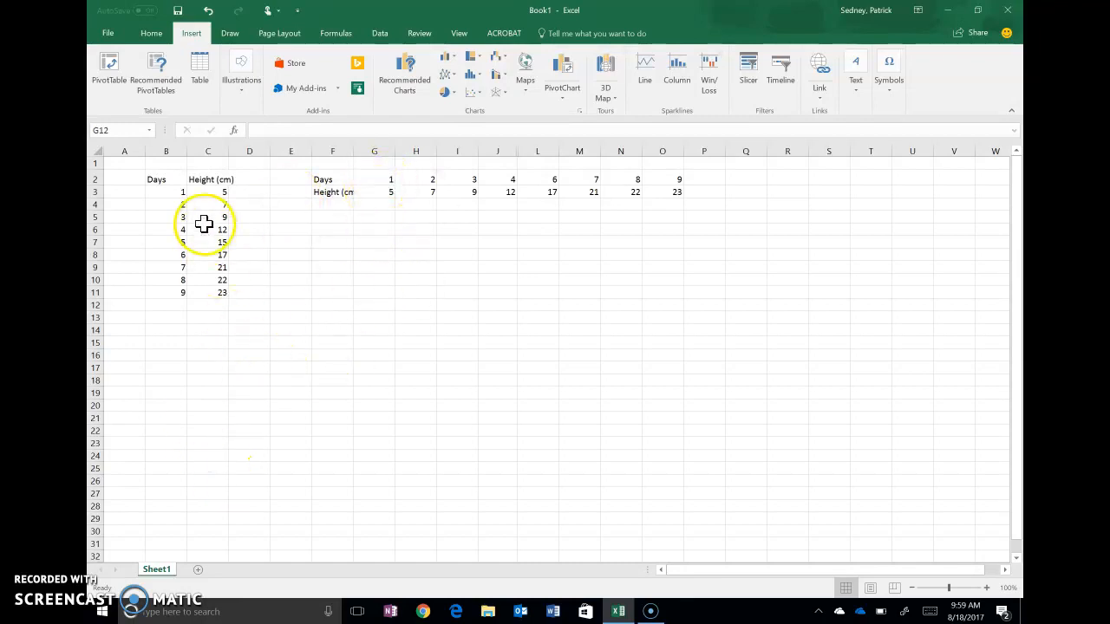
# Step: Select the Days and Height data in B3:C11 and insert a Scatter chart with markers only
pyautogui.moveTo(171, 194); pyautogui.dragTo(211, 297)
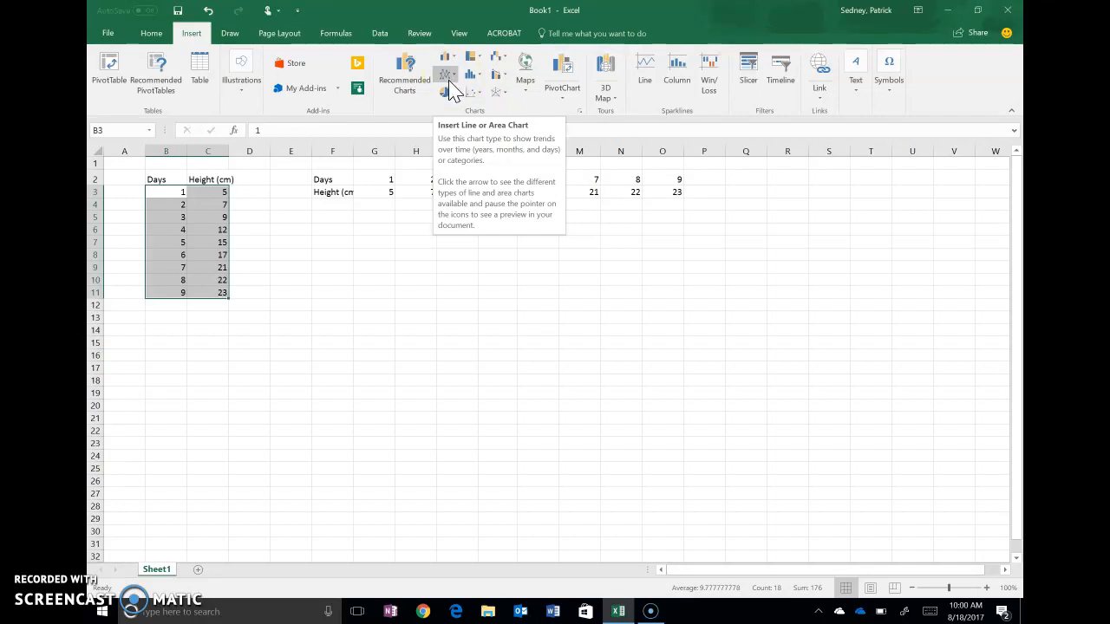
pyautogui.click(449, 82)
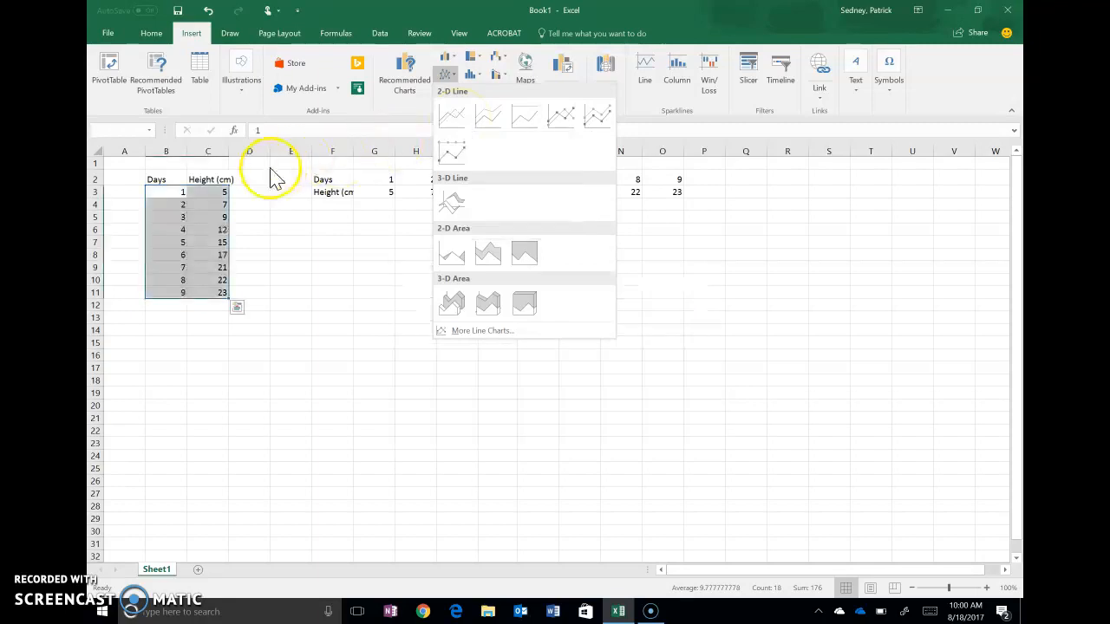
pyautogui.click(483, 22)
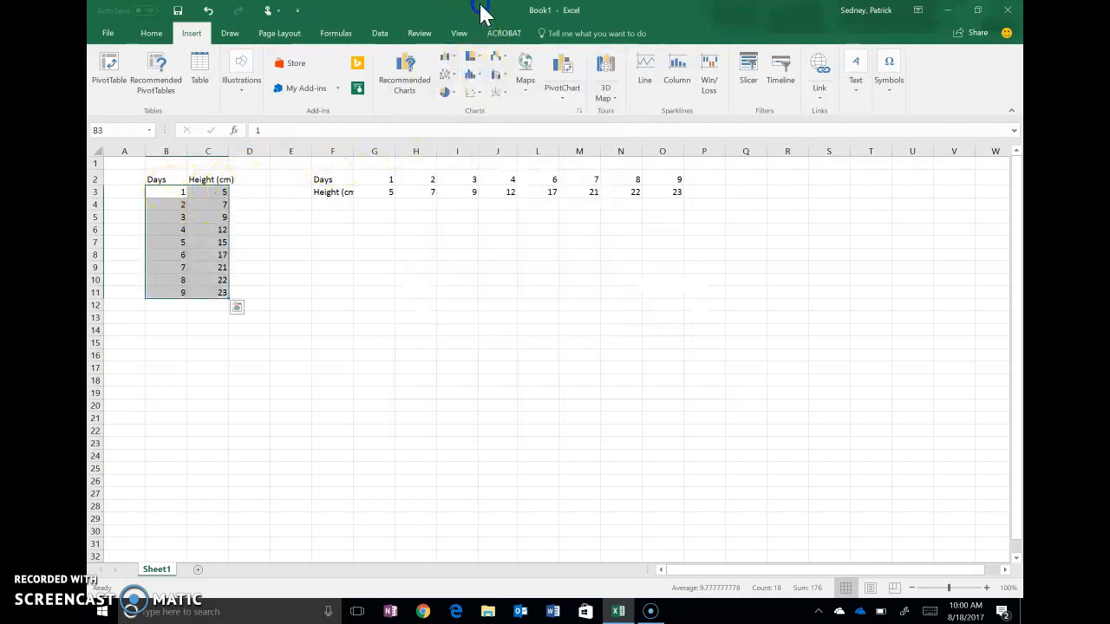
pyautogui.click(473, 93)
pyautogui.click(477, 138)
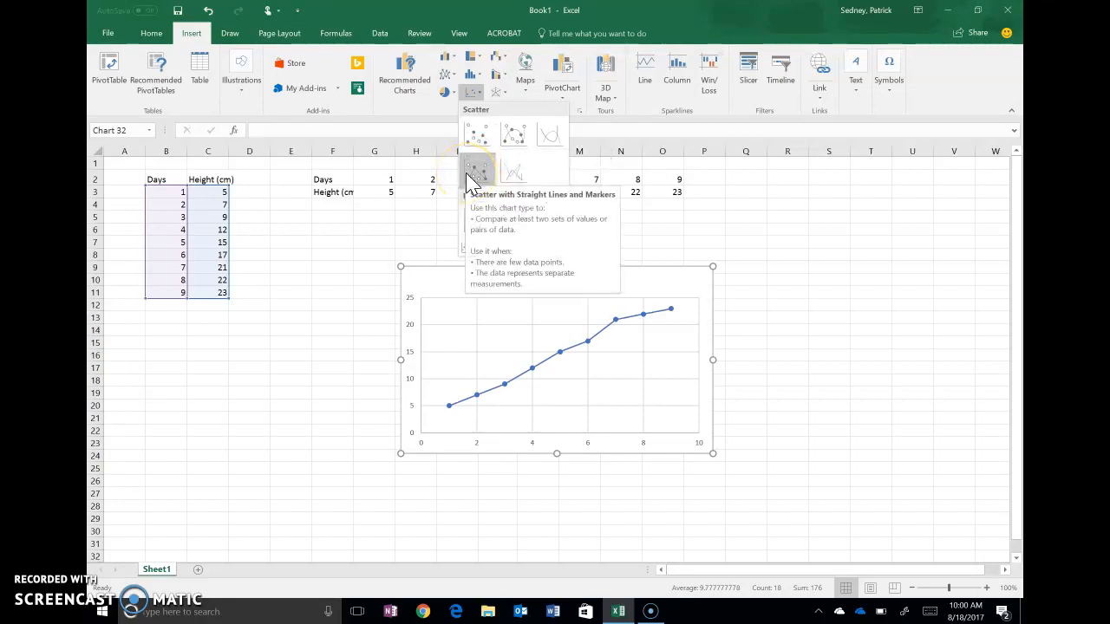
pyautogui.click(480, 135)
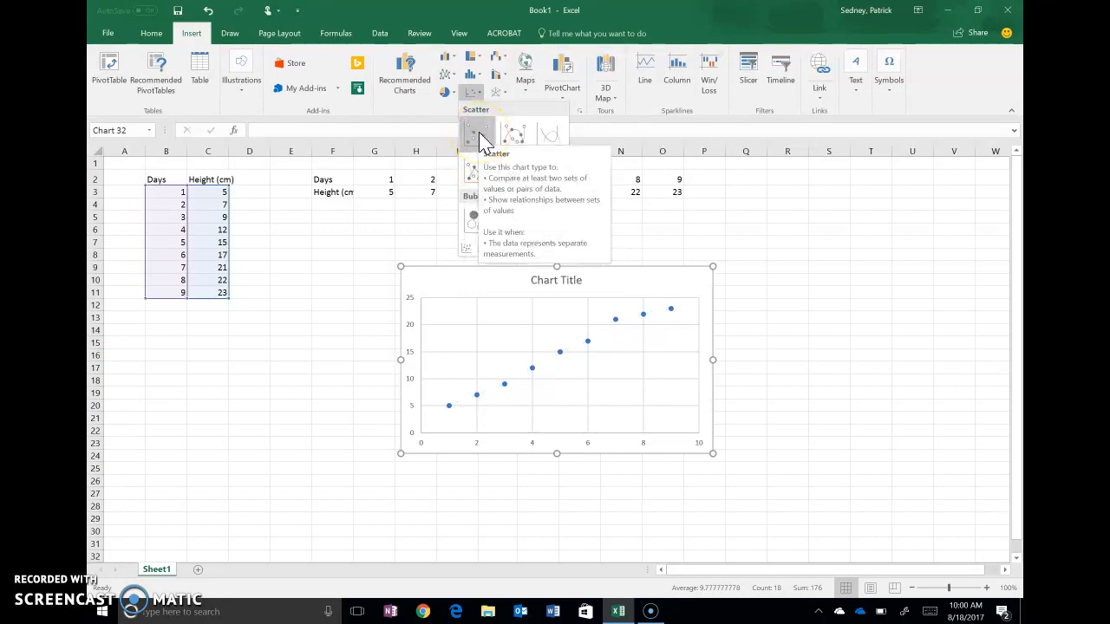
pyautogui.click(479, 135)
# Step: Set the chart title to "Growth of plants when given fertilizer"
pyautogui.click(559, 278)
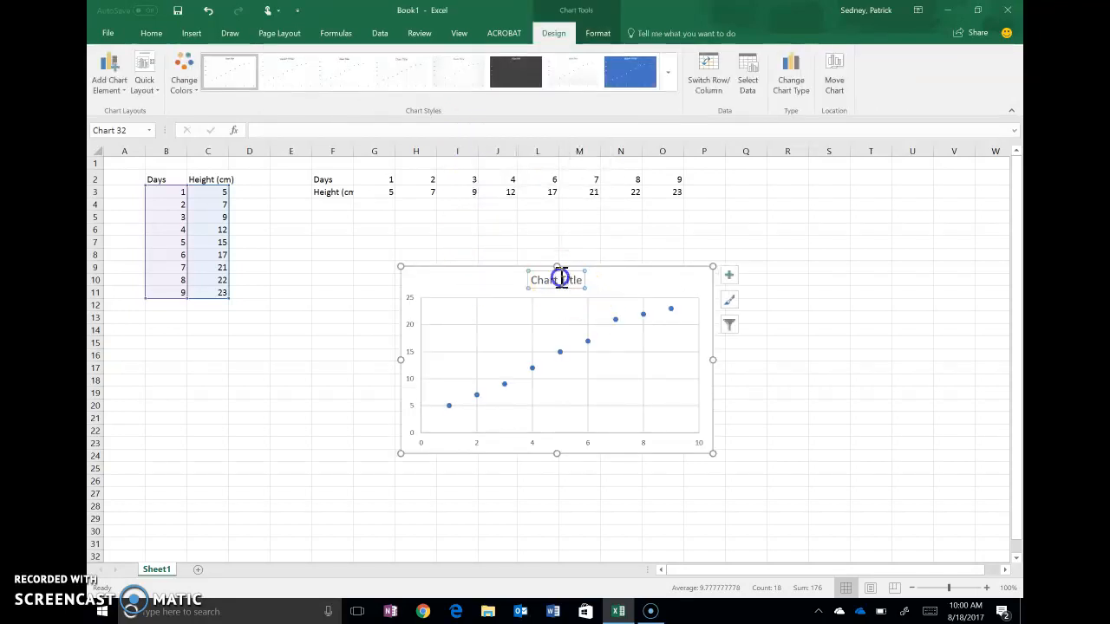
pyautogui.doubleClick(578, 277)
pyautogui.moveTo(584, 278); pyautogui.dragTo(546, 280)
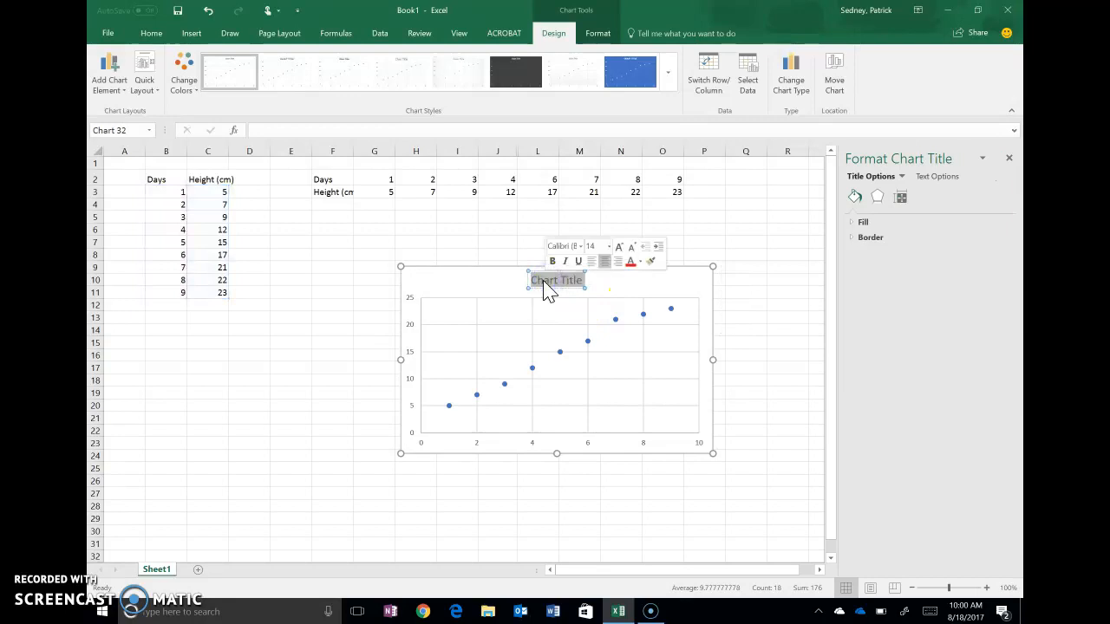
pyautogui.press('BackSpace')
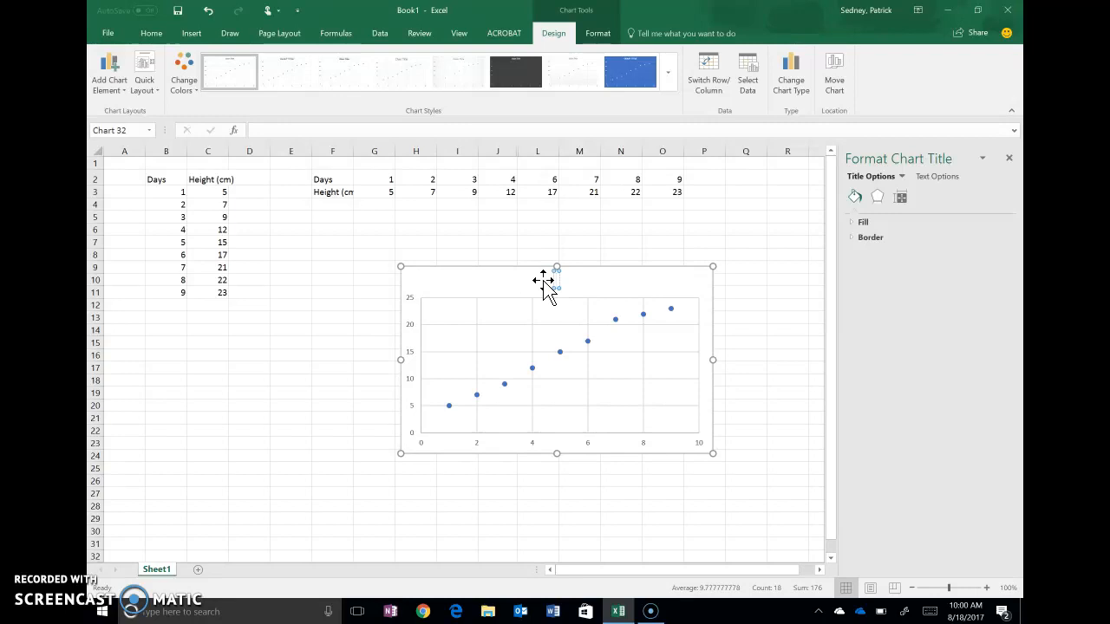
pyautogui.write('Growth of plants')
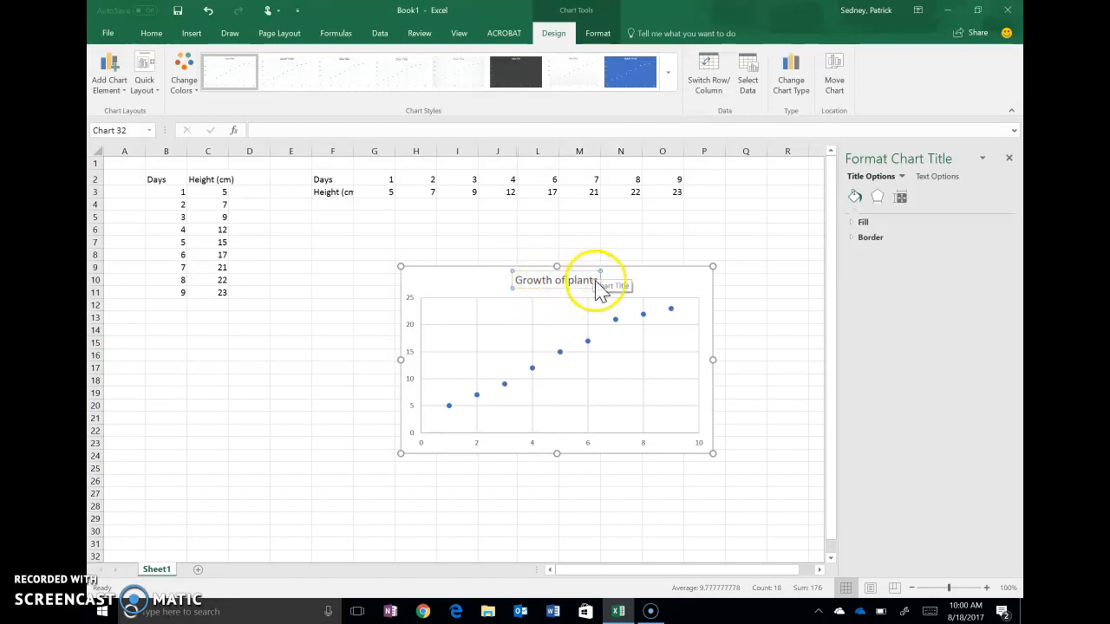
pyautogui.write('when given f')
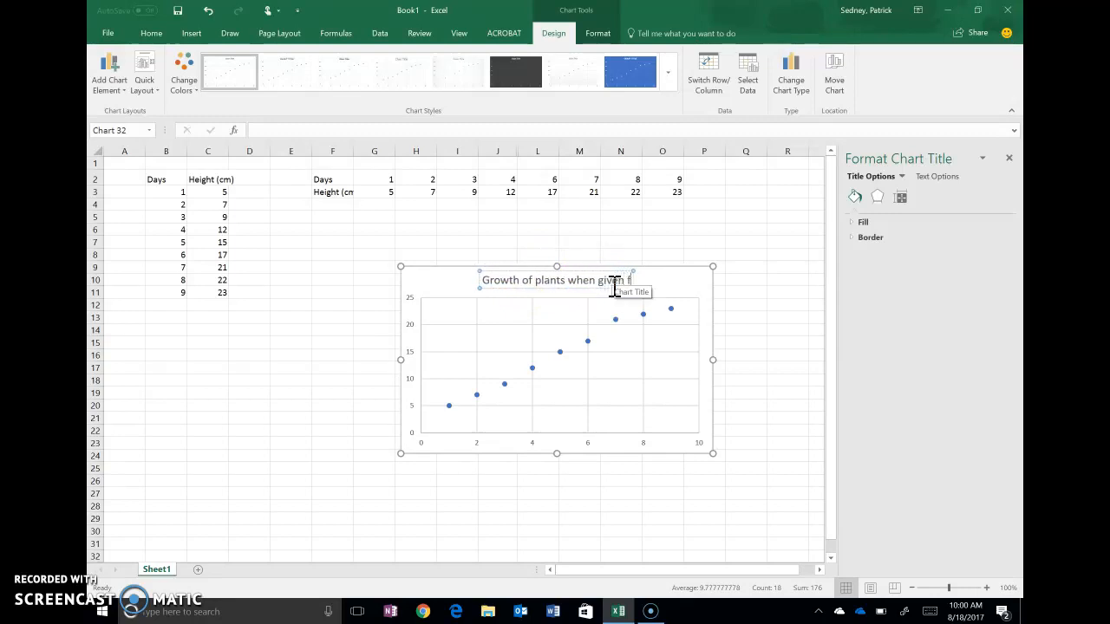
pyautogui.write('ertilizer')
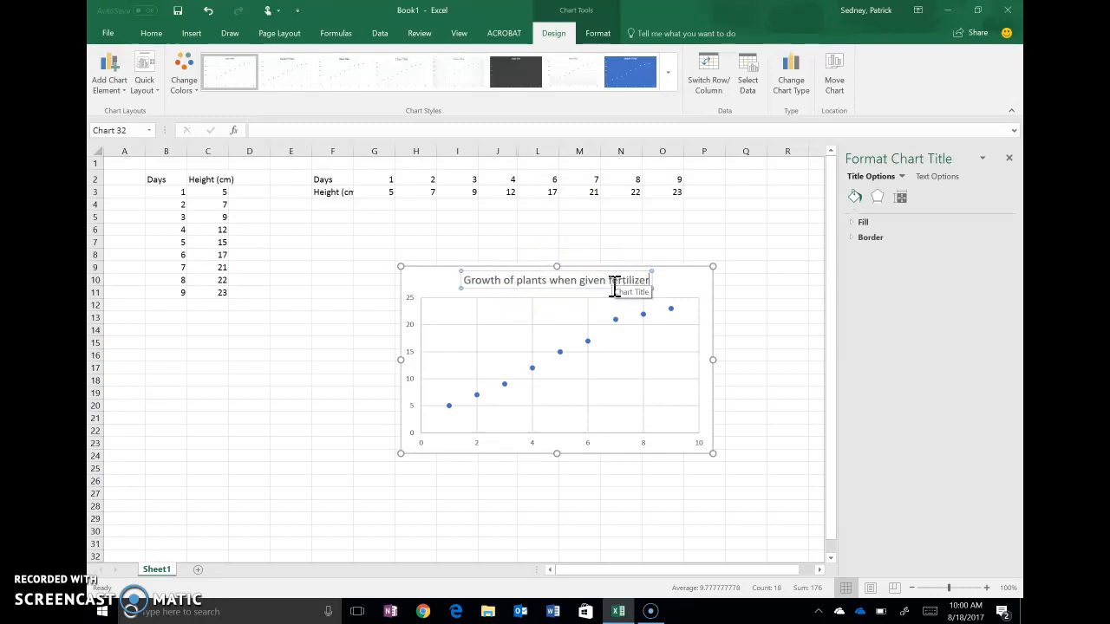
pyautogui.click(671, 274)
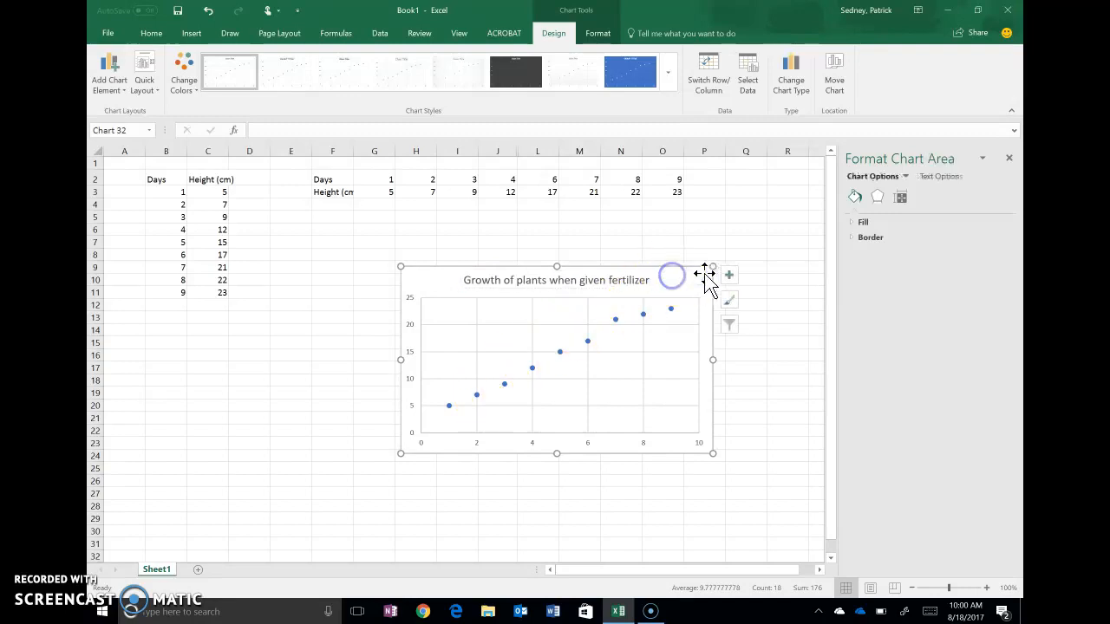
# Step: Add axis titles to the chart and label the horizontal axis "Days"
pyautogui.click(728, 276)
pyautogui.click(772, 307)
pyautogui.click(568, 439)
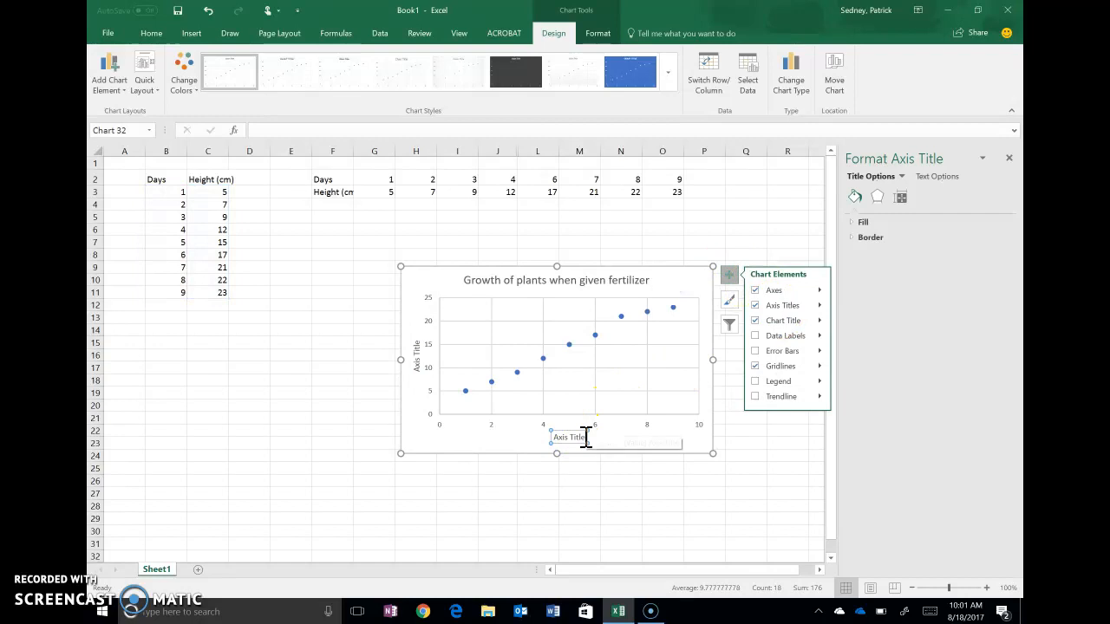
pyautogui.moveTo(587, 438); pyautogui.dragTo(560, 437)
pyautogui.press('BackSpace')
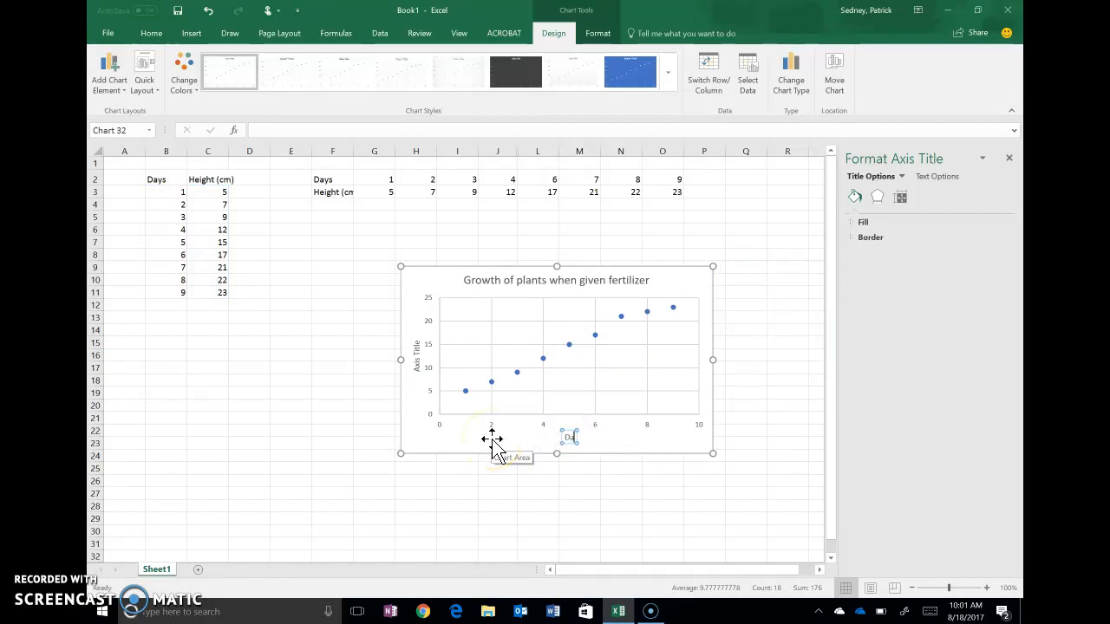
pyautogui.write('Days')
# Step: Label the vertical axis title "Height (cm)"
pyautogui.click(416, 359)
pyautogui.moveTo(416, 347); pyautogui.dragTo(416, 369)
pyautogui.press('BackSpace')
pyautogui.write('Height (cm')
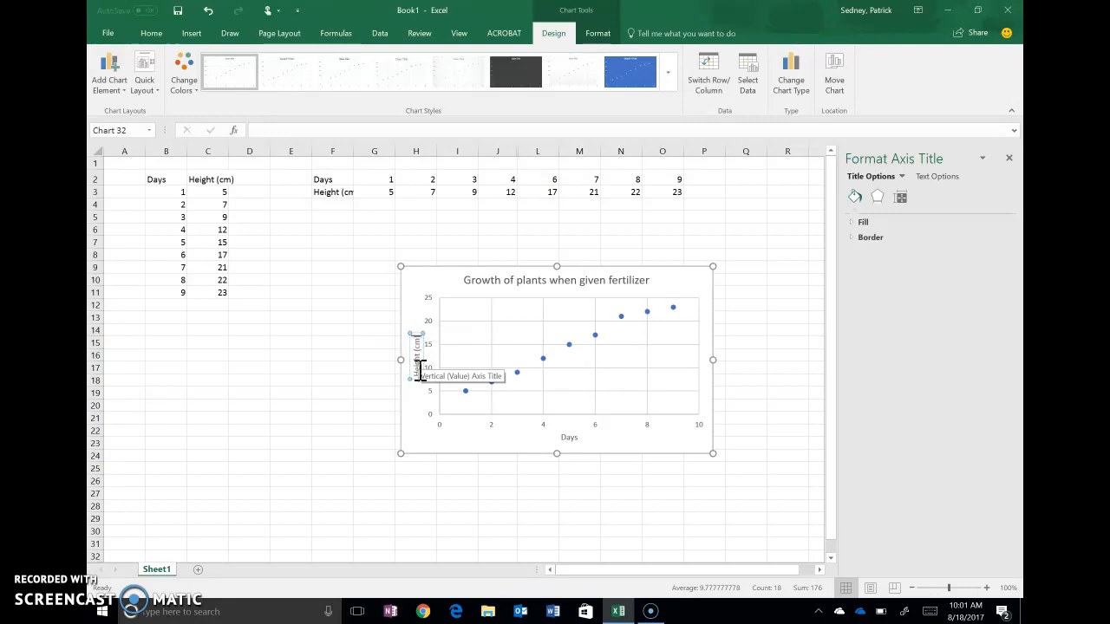
pyautogui.click(437, 440)
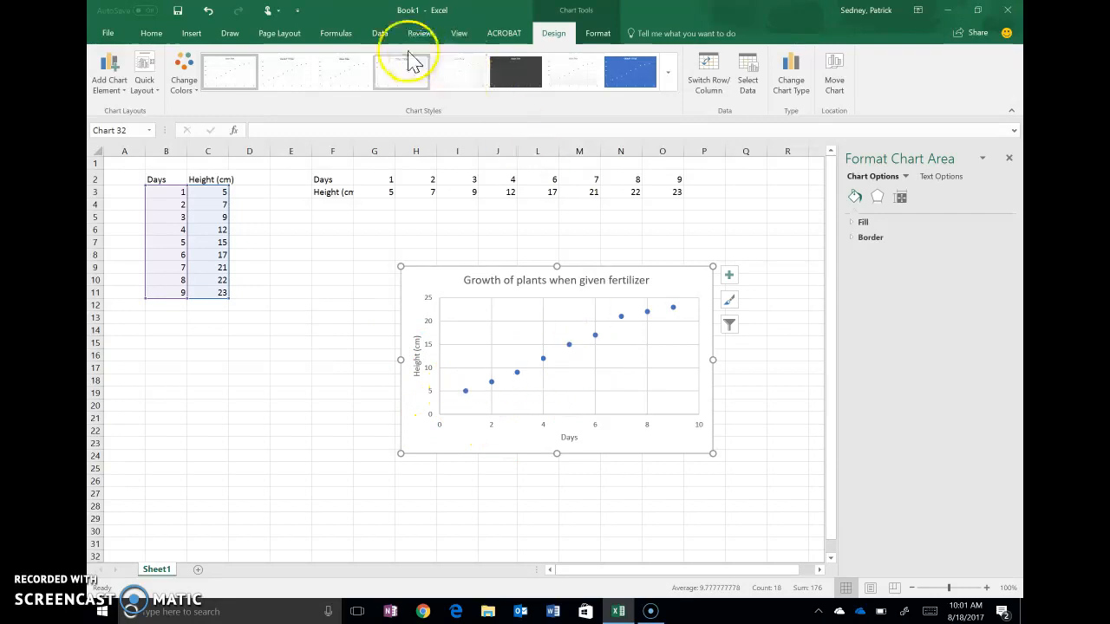
pyautogui.moveTo(423, 280); pyautogui.dragTo(424, 279)
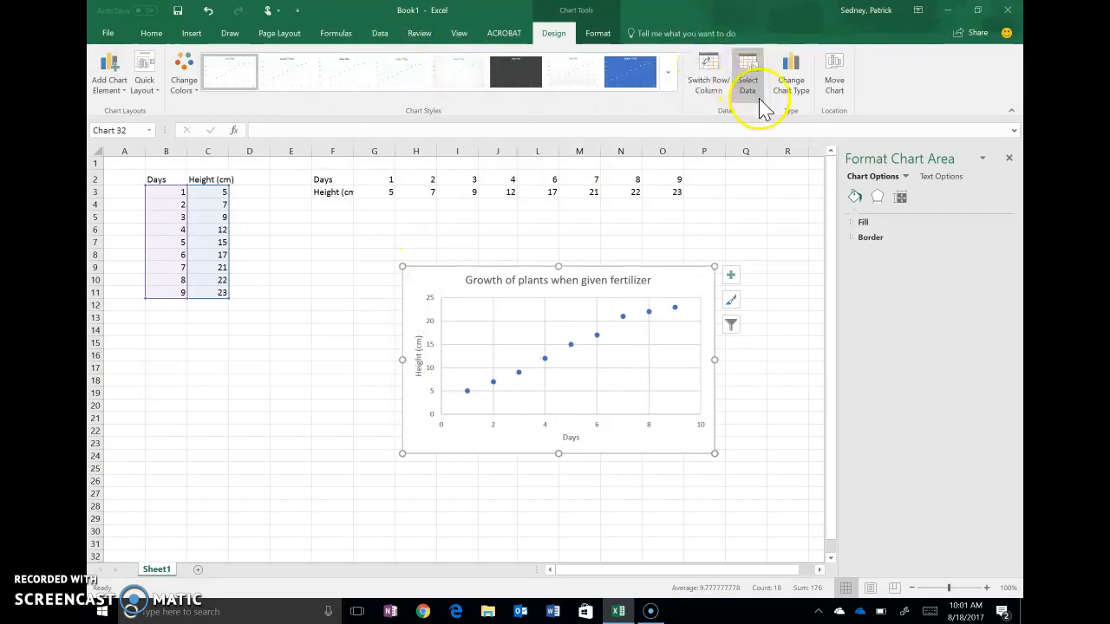
pyautogui.click(791, 77)
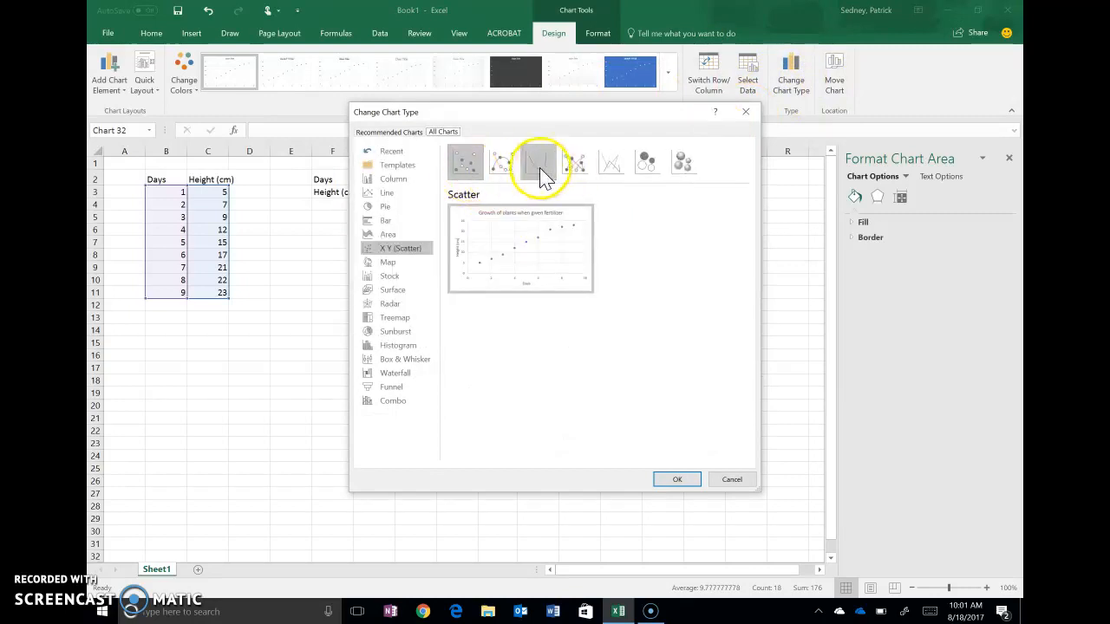
pyautogui.click(509, 168)
pyautogui.click(466, 163)
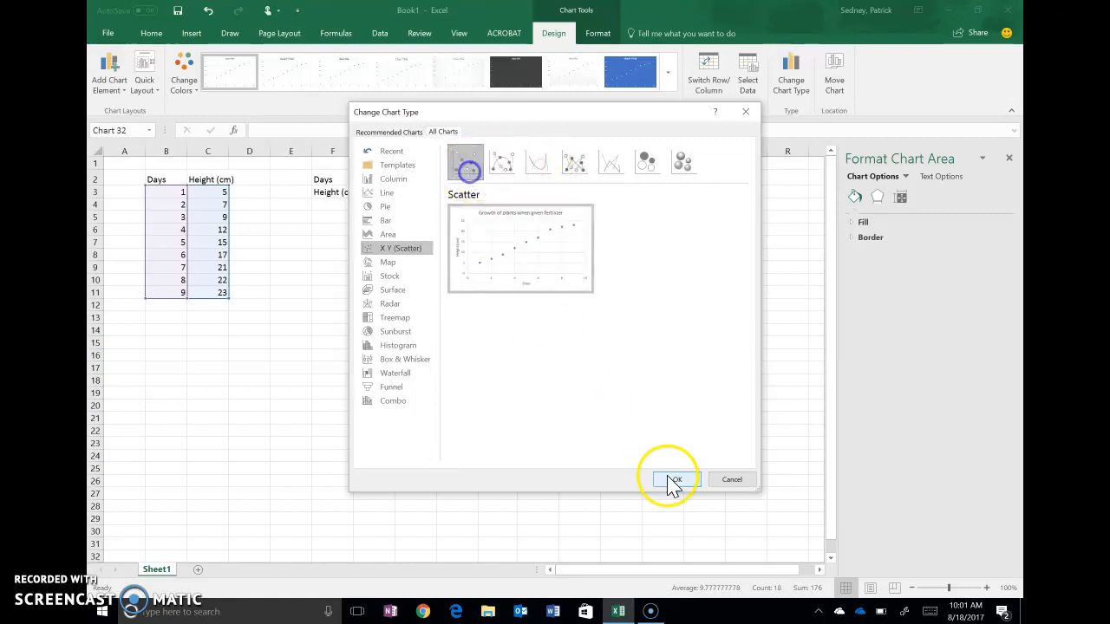
pyautogui.click(733, 480)
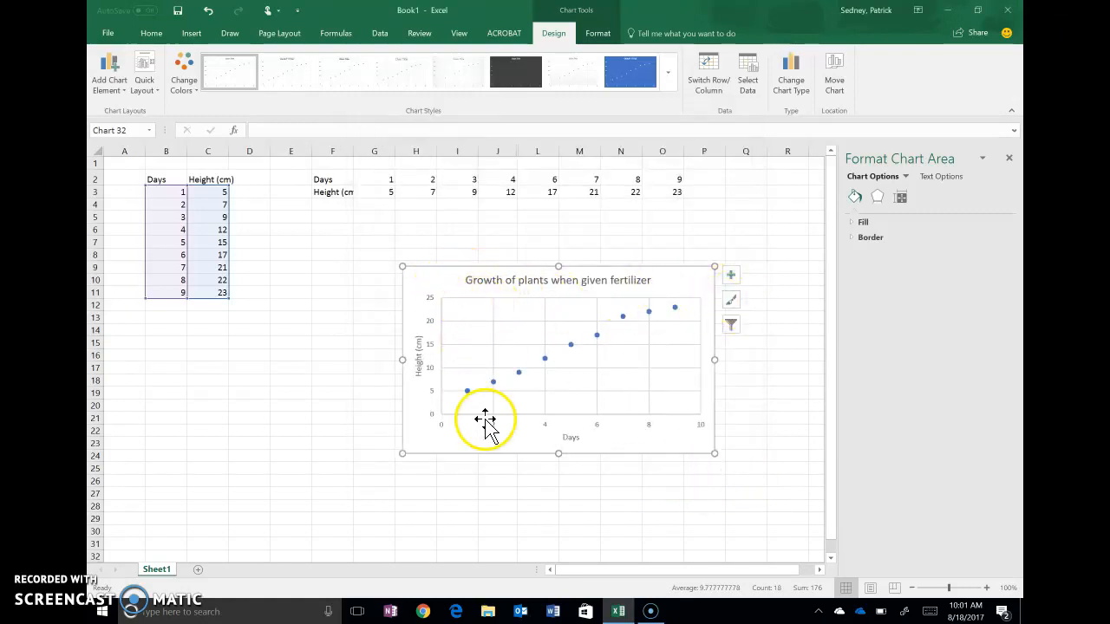
# Step: Add a trendline to the scatter chart
pyautogui.click(730, 276)
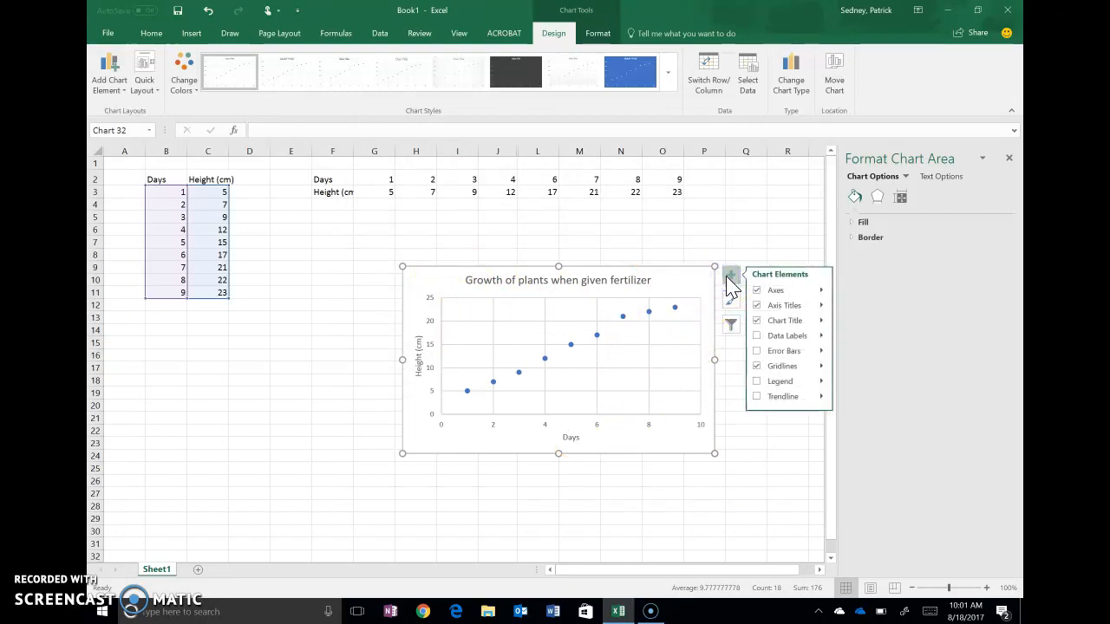
pyautogui.click(799, 404)
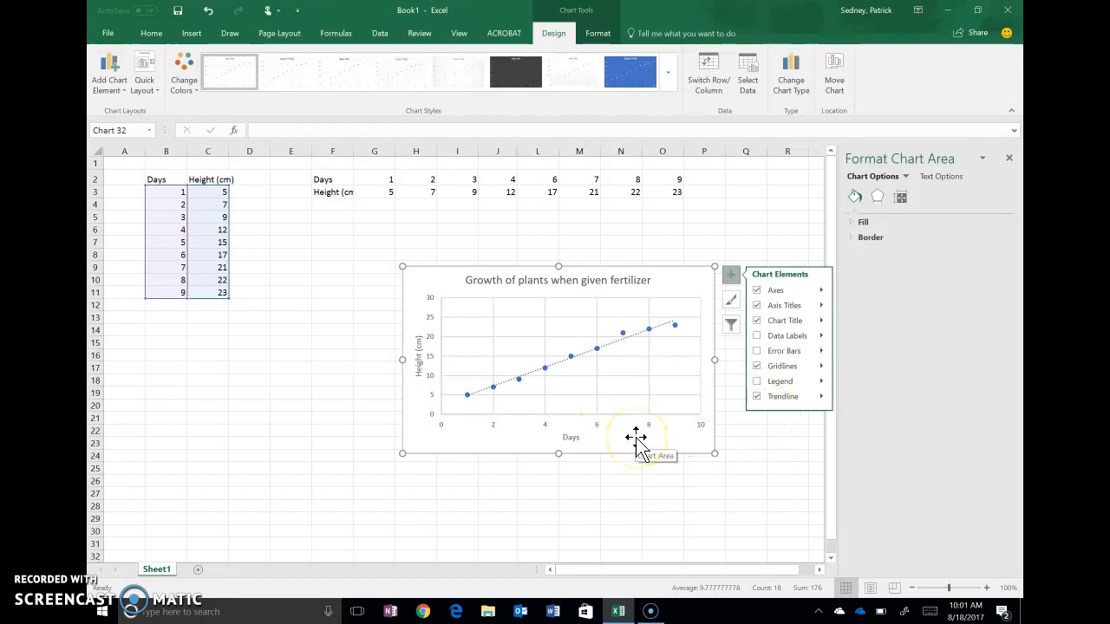
pyautogui.click(821, 398)
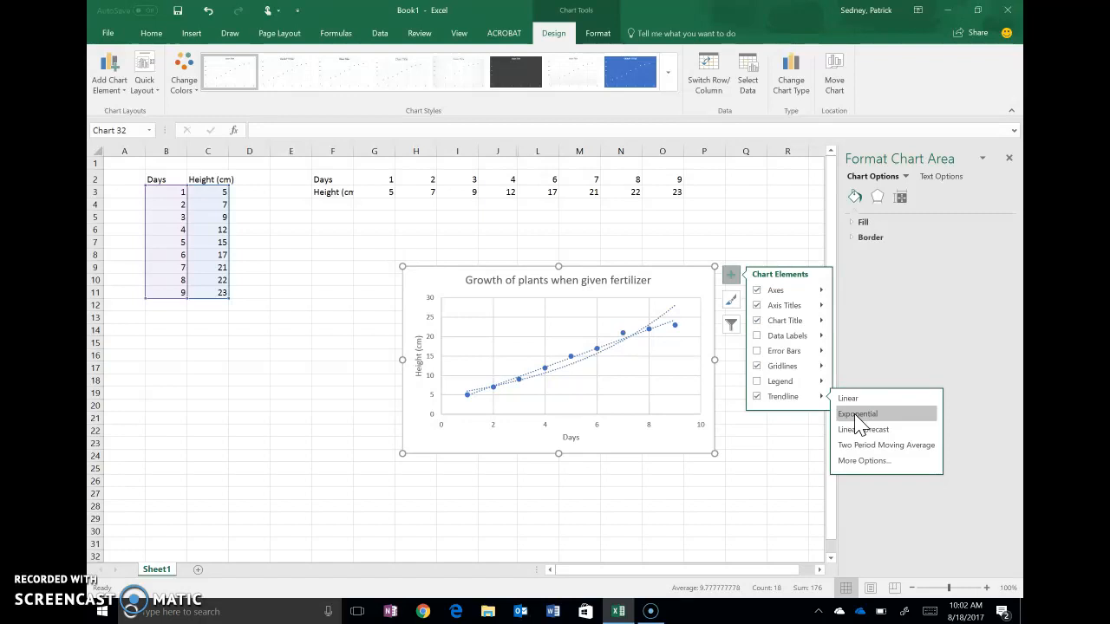
# Step: Try Exponential, Logarithmic and Linear trendline types in the trendline format options
pyautogui.click(863, 461)
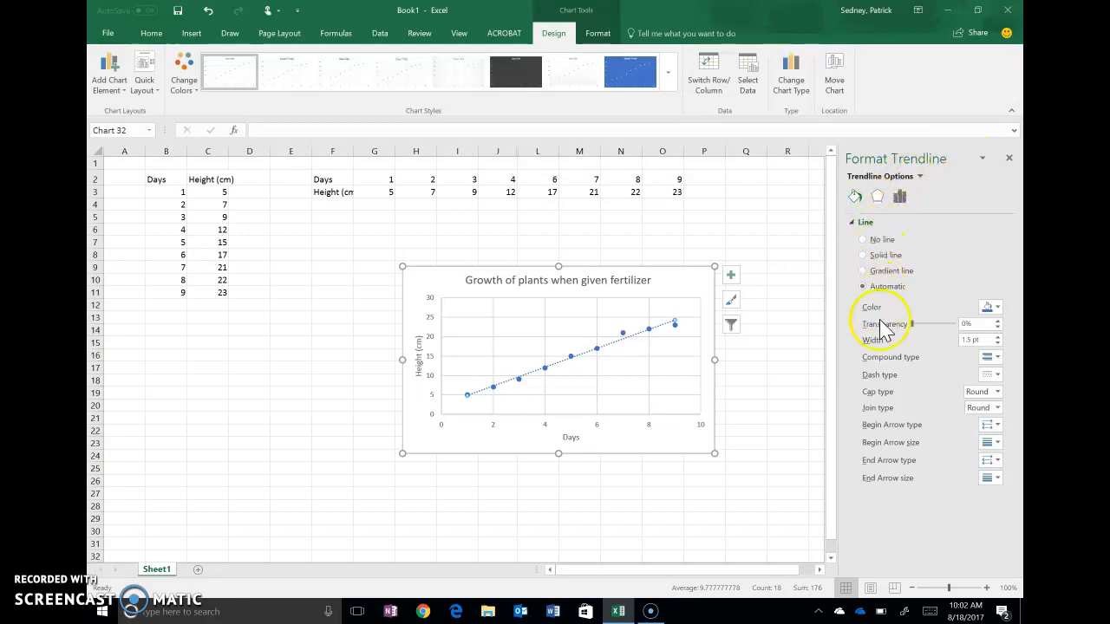
pyautogui.click(902, 201)
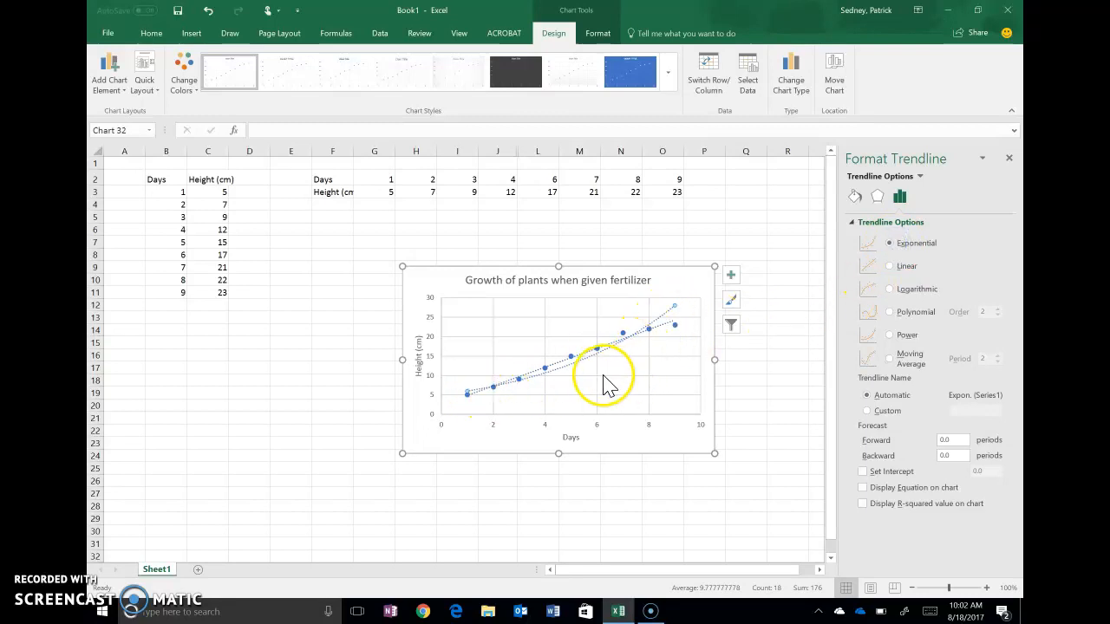
pyautogui.click(890, 289)
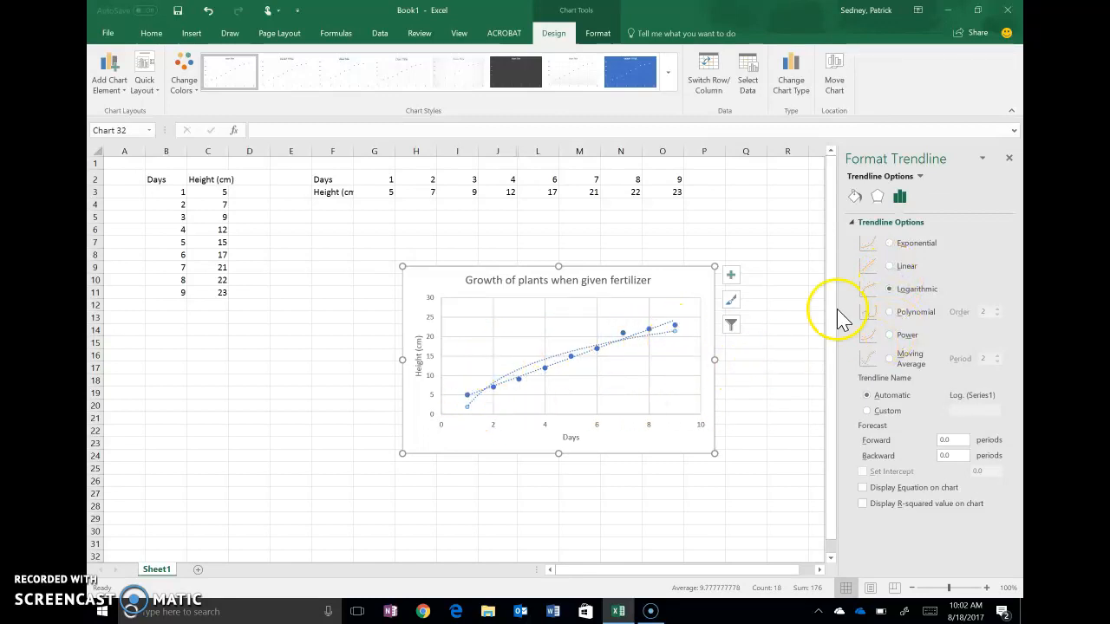
pyautogui.click(889, 266)
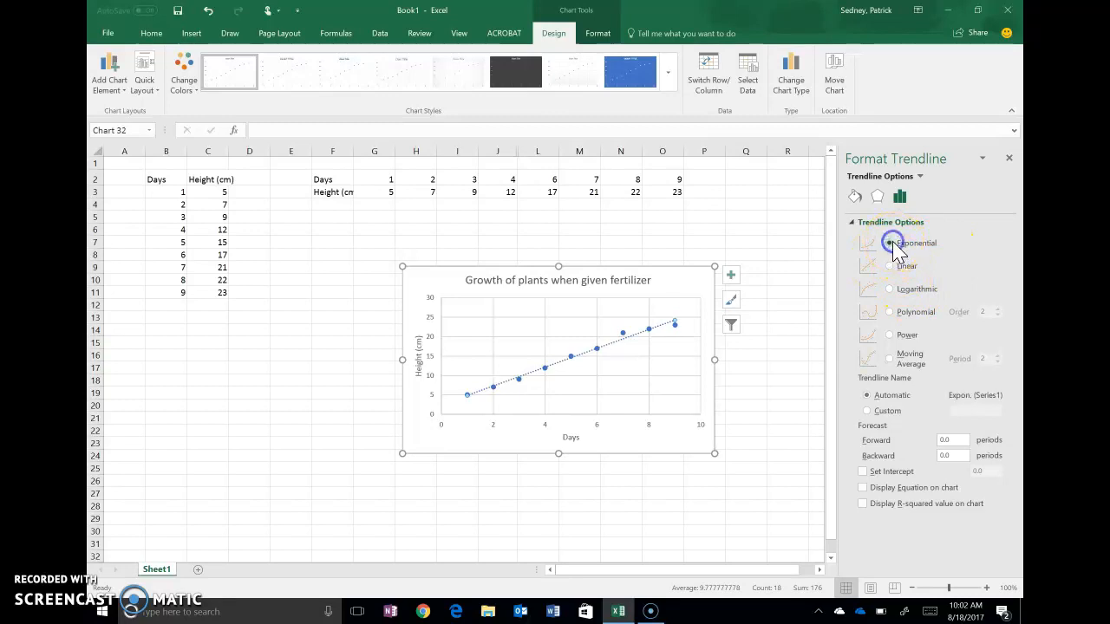
pyautogui.click(893, 291)
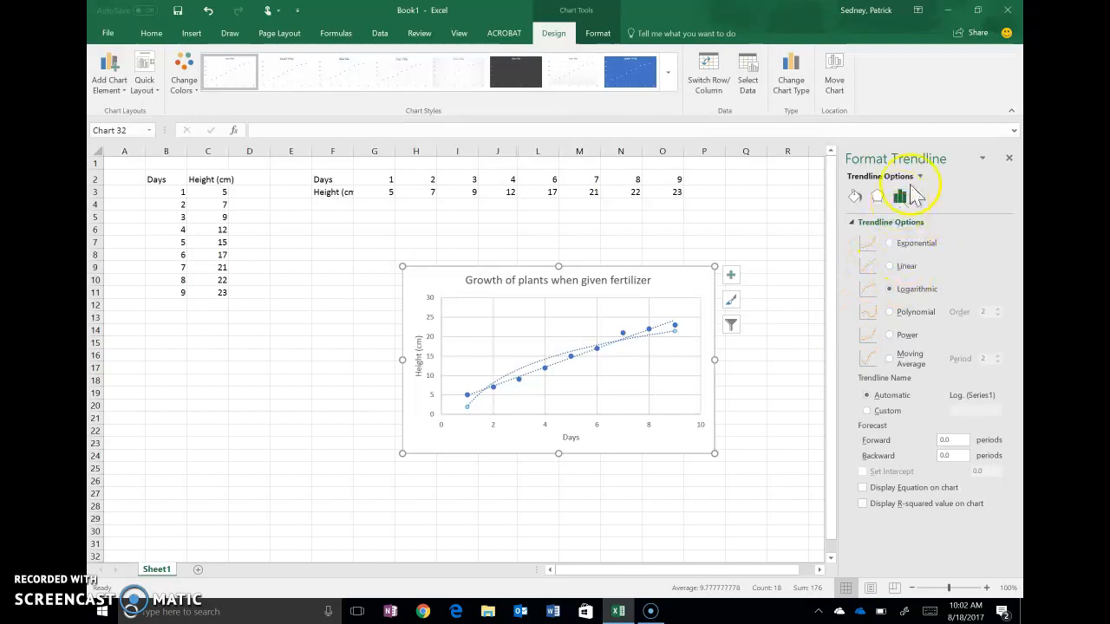
pyautogui.click(1009, 158)
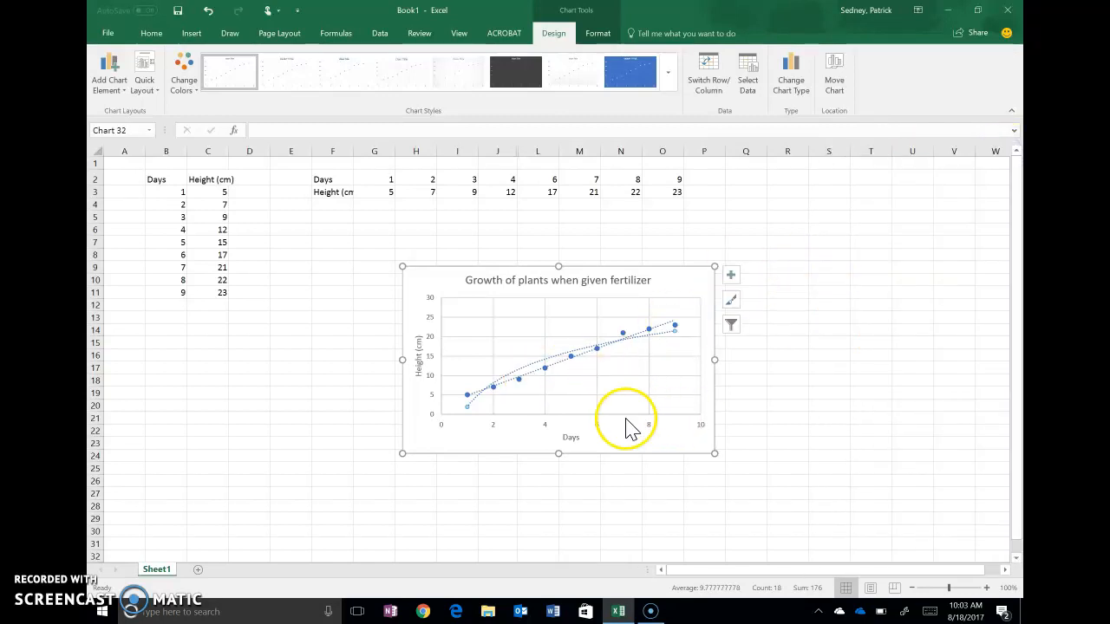
# Step: Delete the extra logarithmic trendline from the chart
pyautogui.click(661, 335)
pyautogui.click(663, 332)
pyautogui.press('Delete')
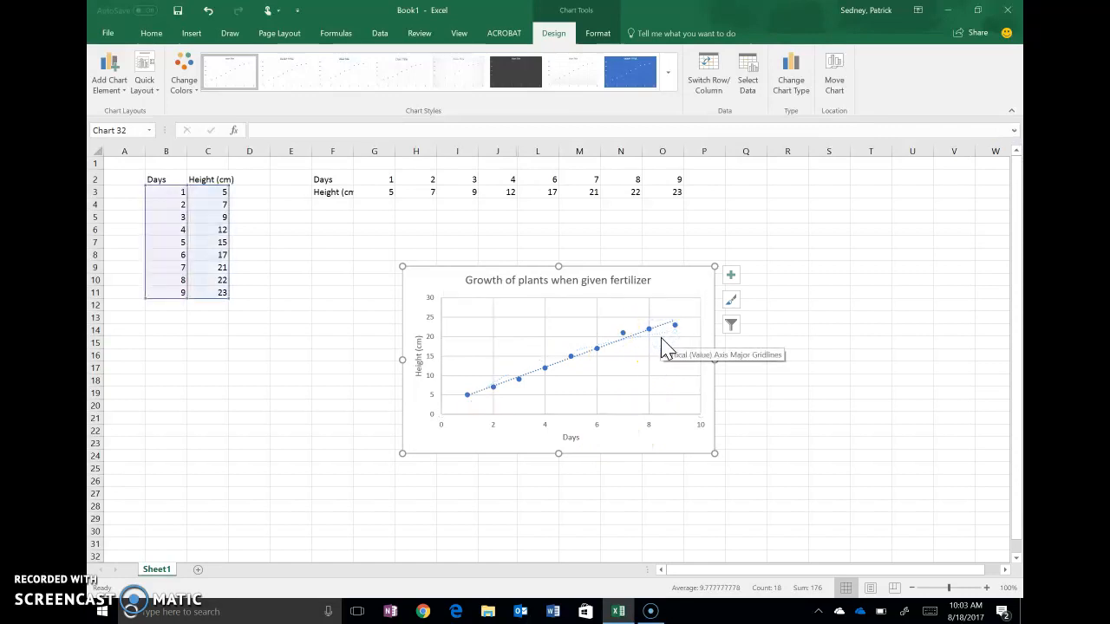
# Step: Change the last height value in cell C11 to 50 and reselect the chart
pyautogui.moveTo(657, 377); pyautogui.dragTo(659, 447)
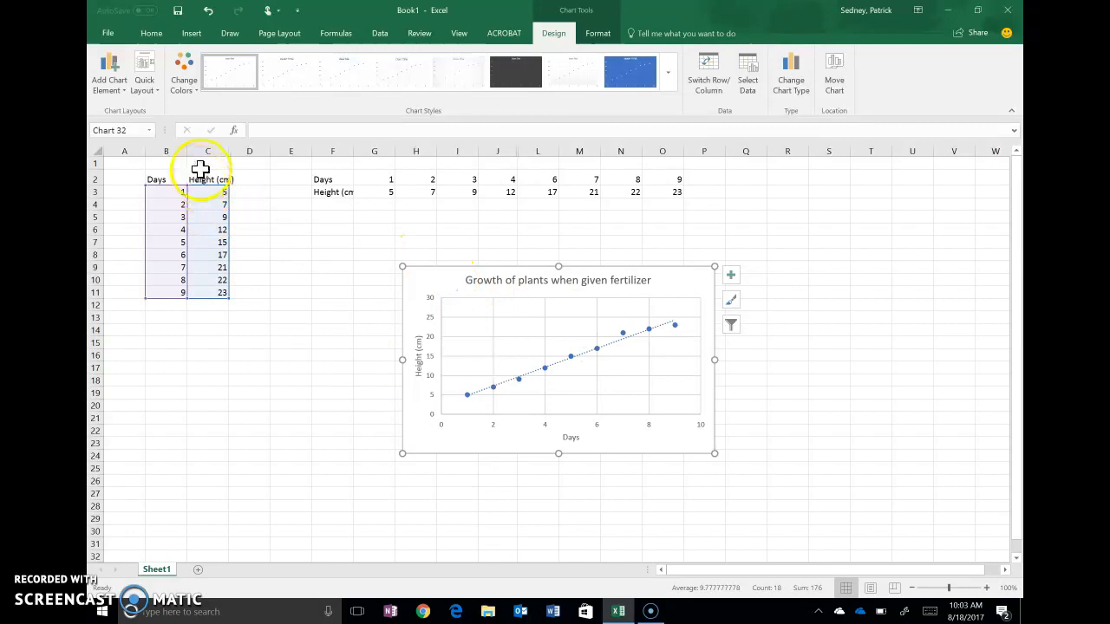
pyautogui.click(207, 230)
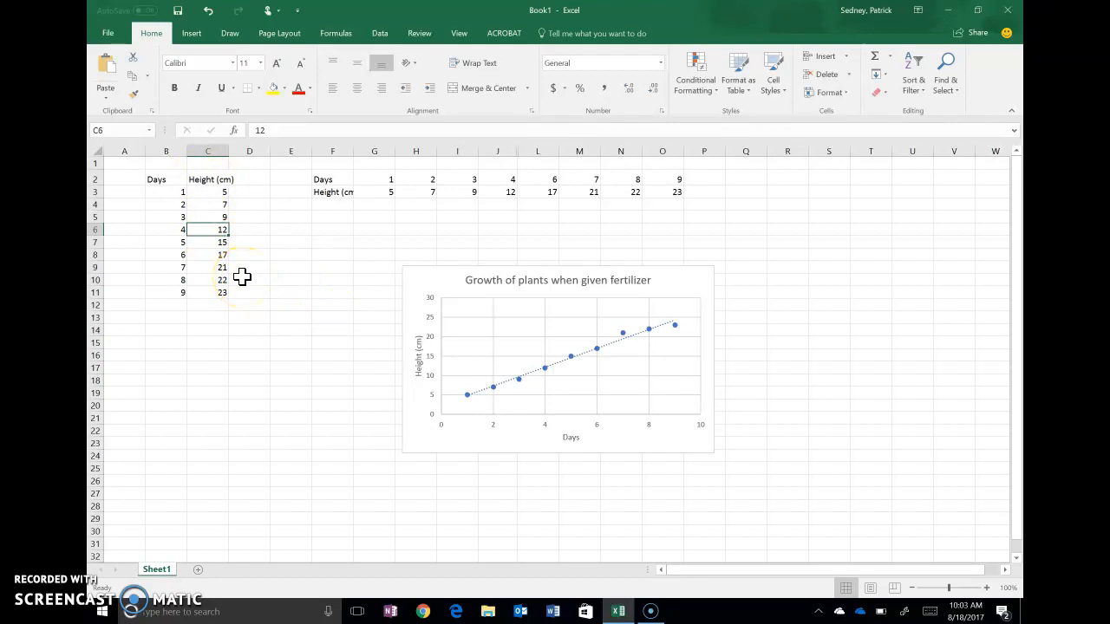
pyautogui.click(213, 295)
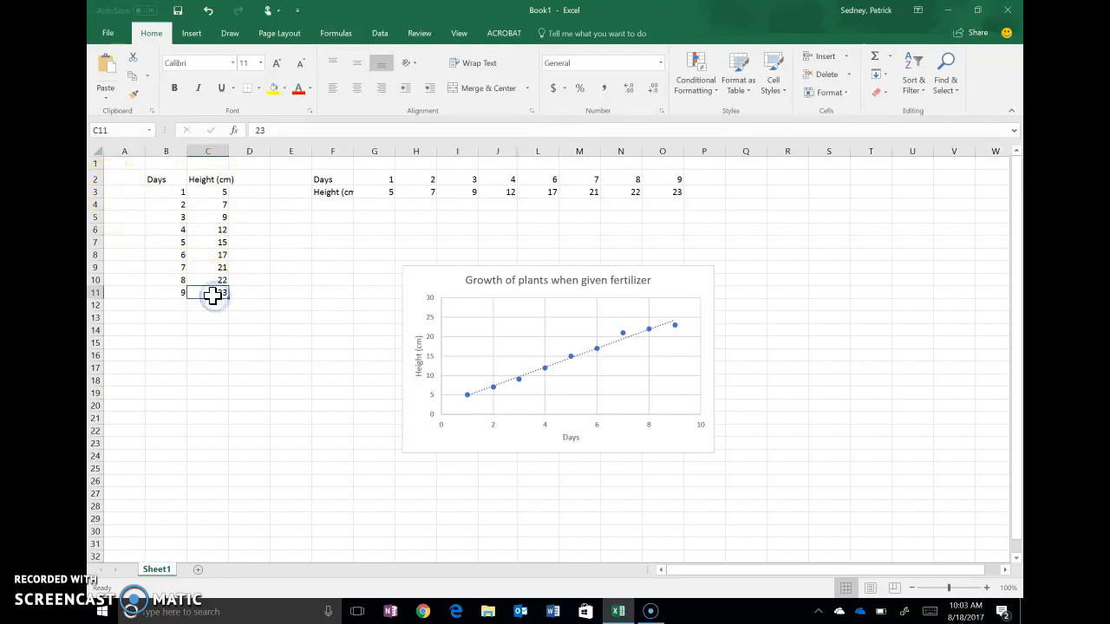
pyautogui.write('5')
pyautogui.press('Return')
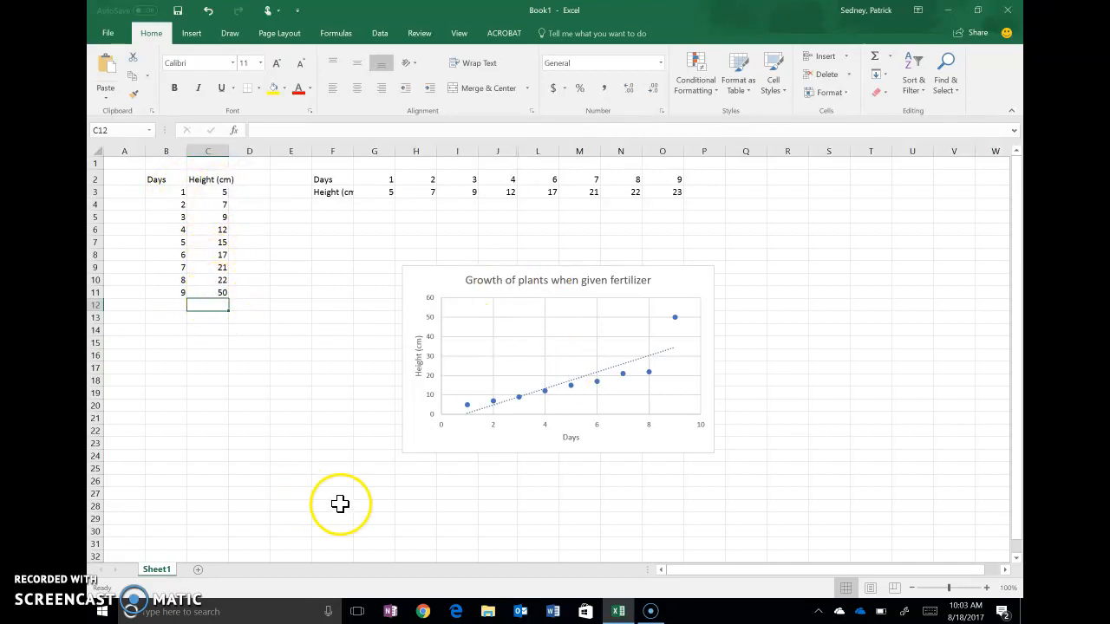
pyautogui.click(444, 277)
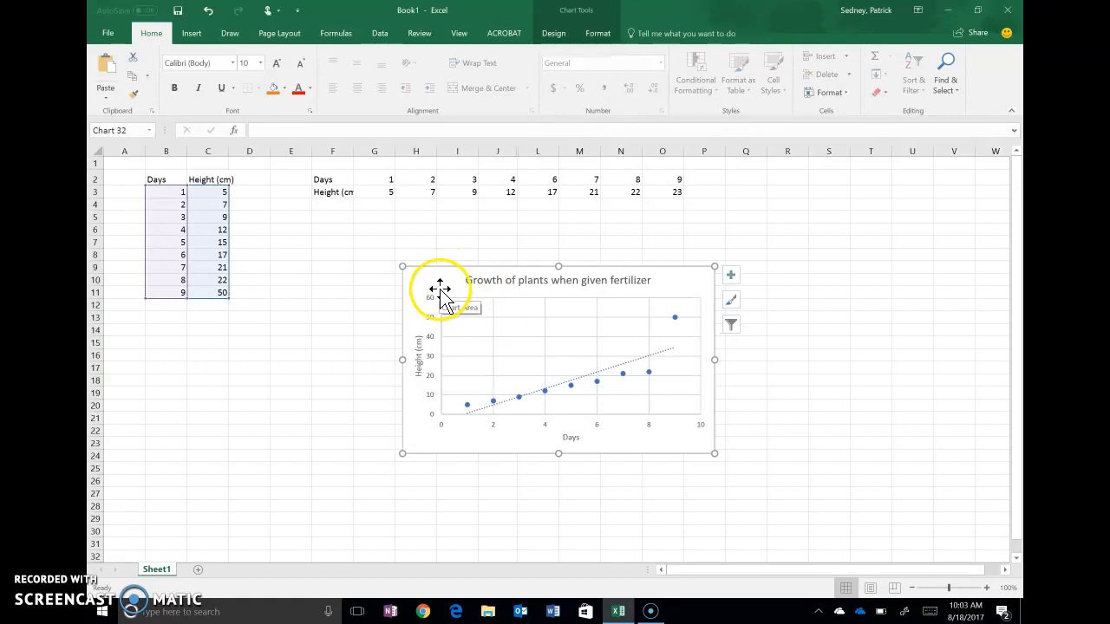